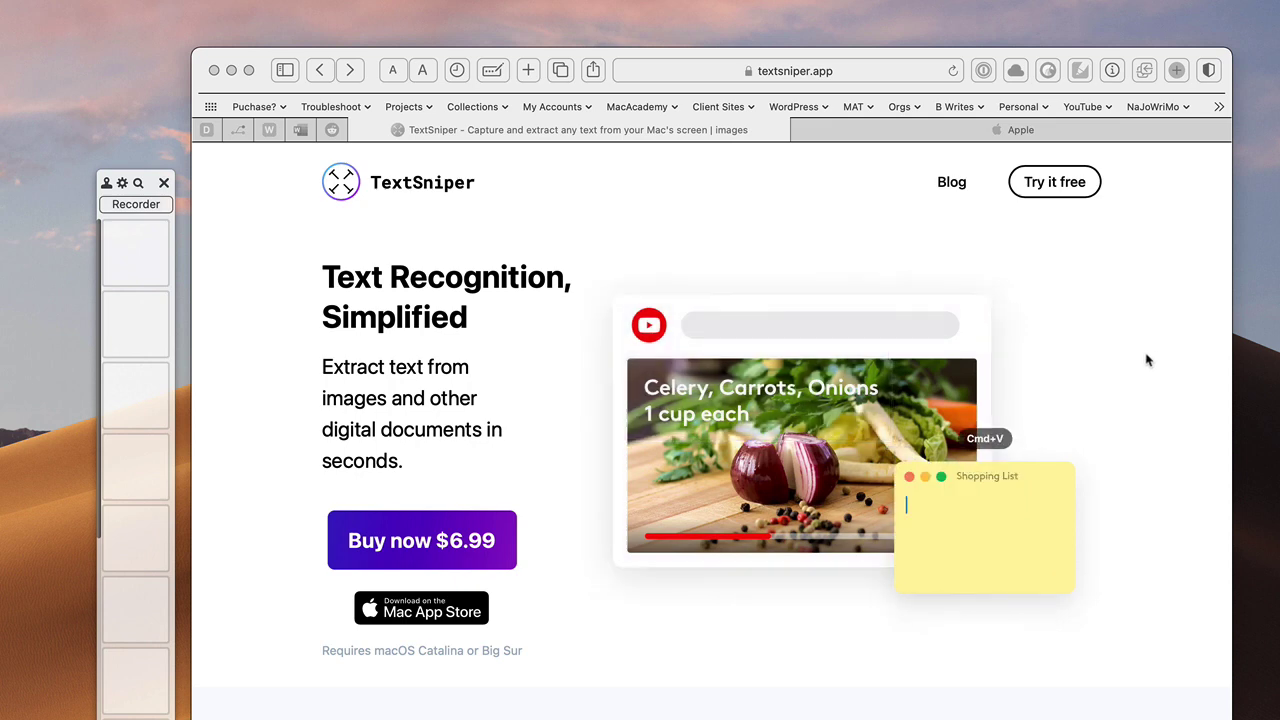
# On the Apple page, capture the "iPhone 12" heading and "Blast past fast." tagline as text with TextSniper
pyautogui.click(962, 128)
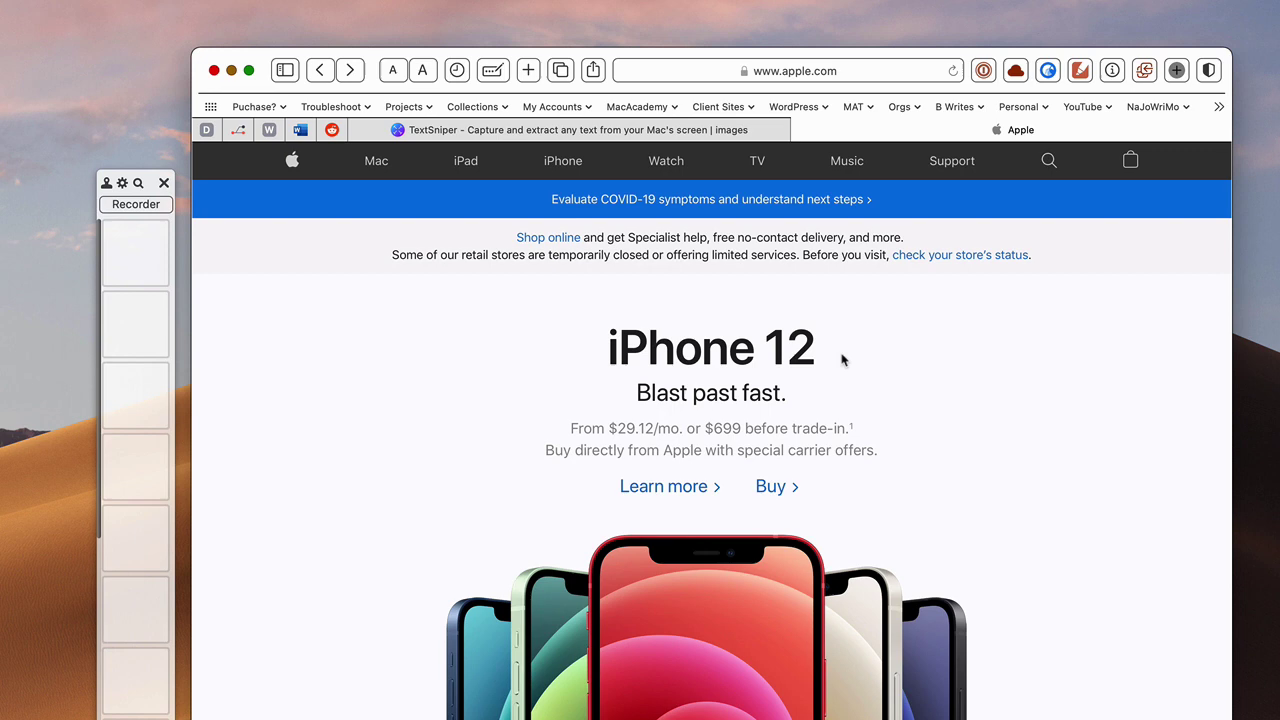
pyautogui.moveTo(842, 360); pyautogui.dragTo(798, 358)
pyautogui.press('super+shift+2')
pyautogui.moveTo(580, 311); pyautogui.dragTo(836, 411)
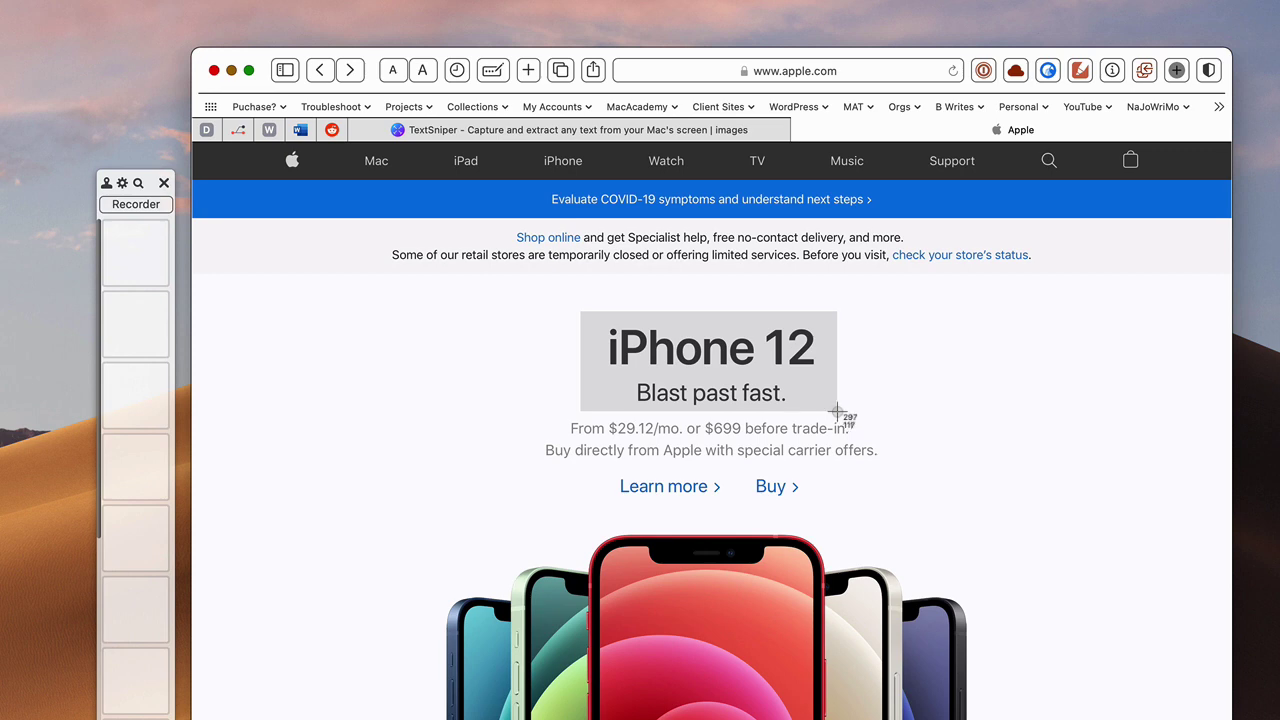
pyautogui.moveTo(836, 410); pyautogui.dragTo(837, 410)
pyautogui.moveTo(837, 411); pyautogui.dragTo(837, 412)
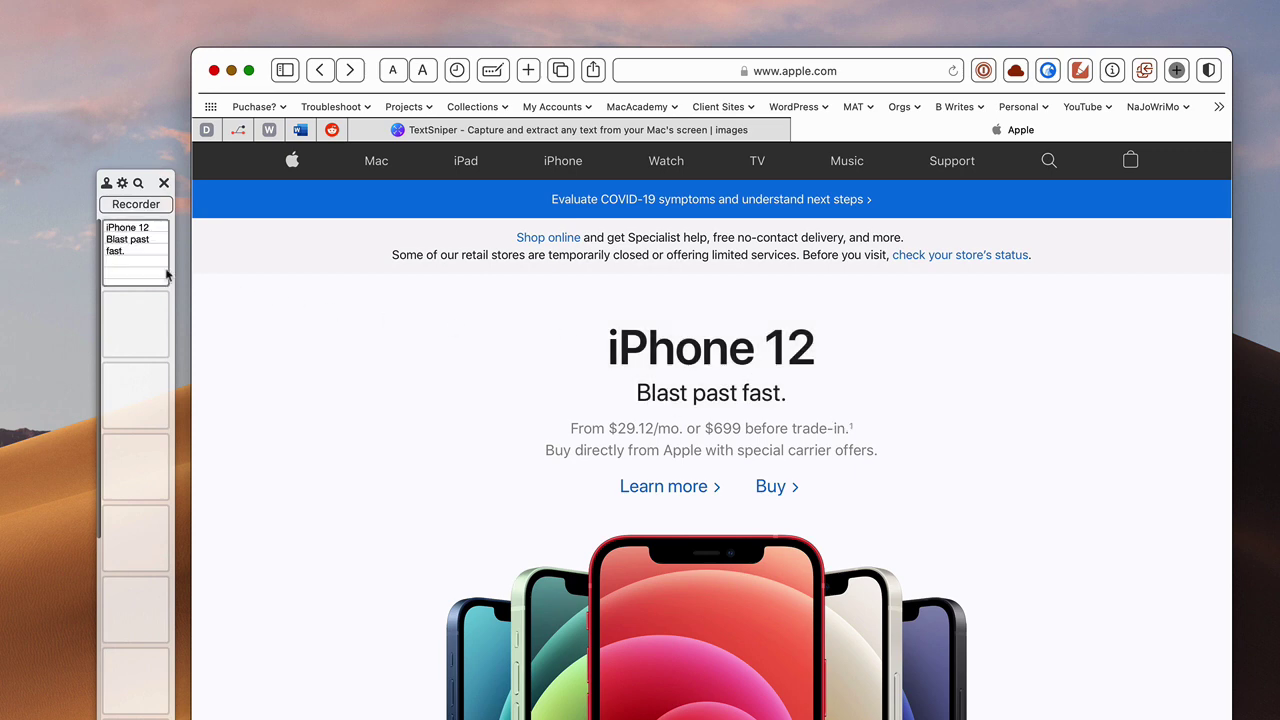
pyautogui.moveTo(130, 260)
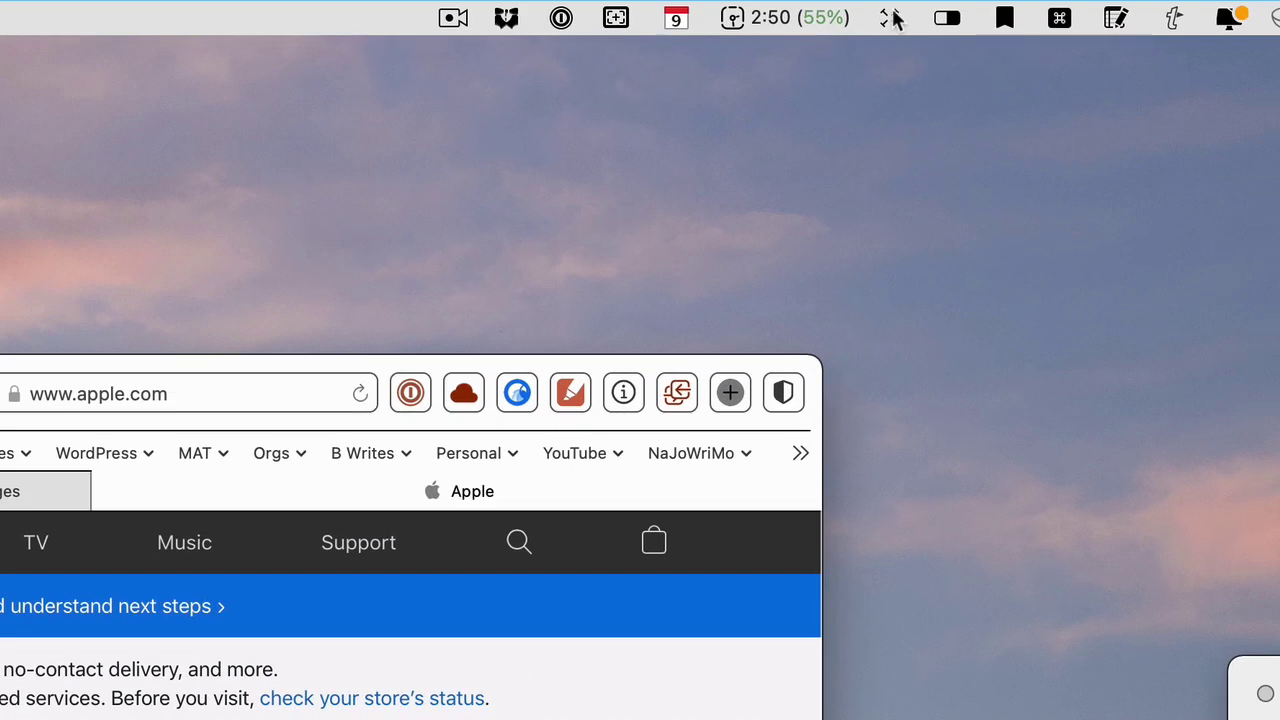
# Turn on TextSniper's Additive Clipboard and capture the "iPhone 12" heading and its tagline as text
pyautogui.click(1273, 0)
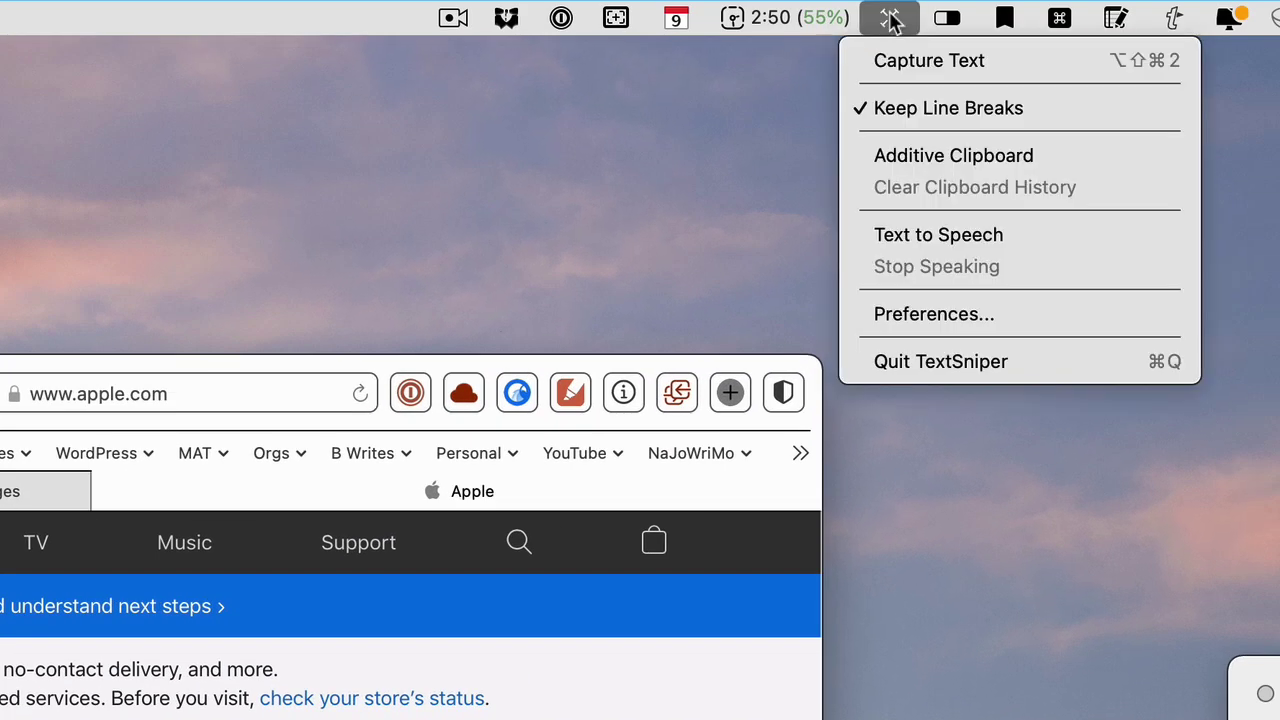
pyautogui.click(889, 156)
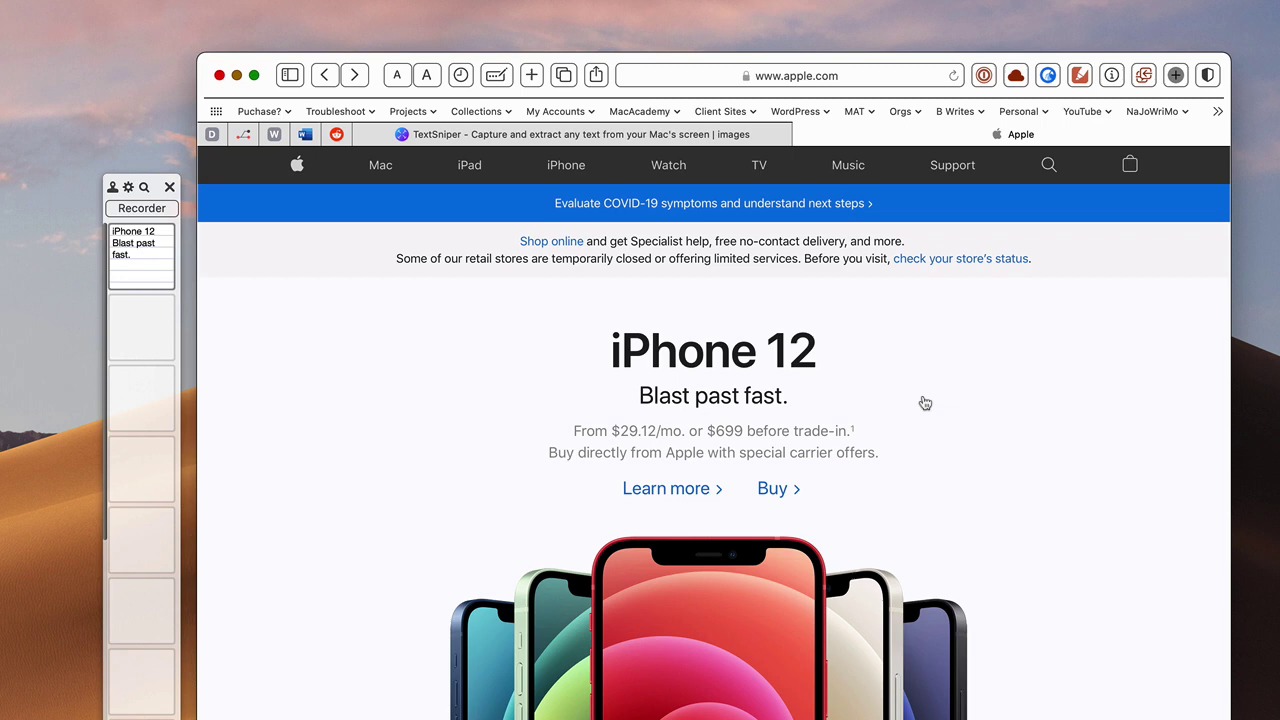
pyautogui.press('super+shift+2')
pyautogui.moveTo(584, 314); pyautogui.dragTo(828, 416)
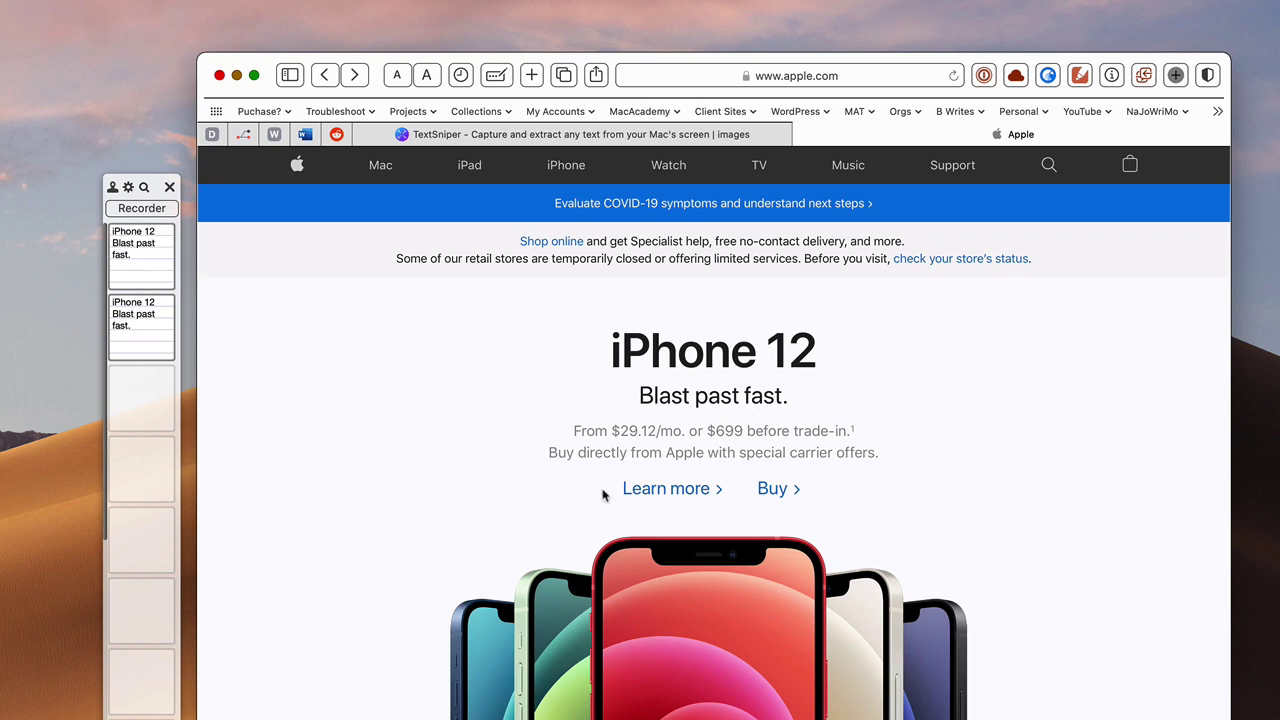
# Capture the "Learn more" and "Buy" links as additional text and preview the combined clipping in the clipboard recorder
pyautogui.press('super+shift+2')
pyautogui.moveTo(602, 466); pyautogui.dragTo(802, 511)
pyautogui.click(145, 268)
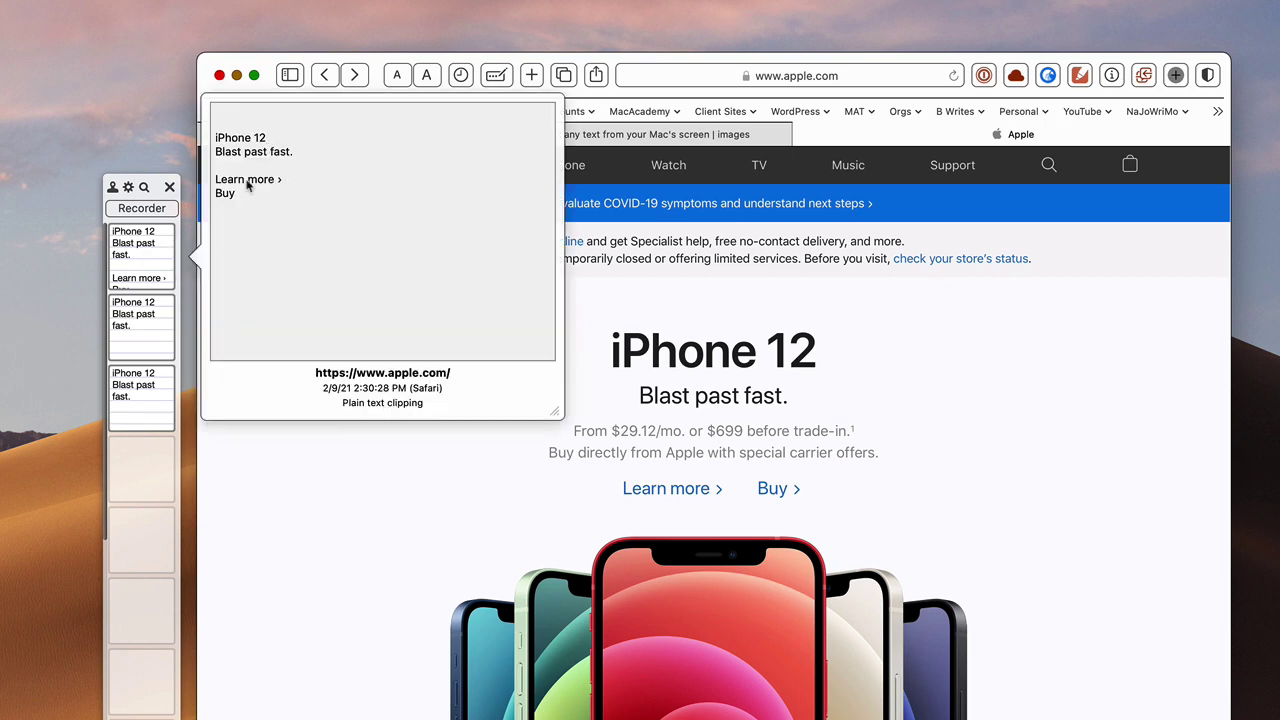
pyautogui.click(876, 396)
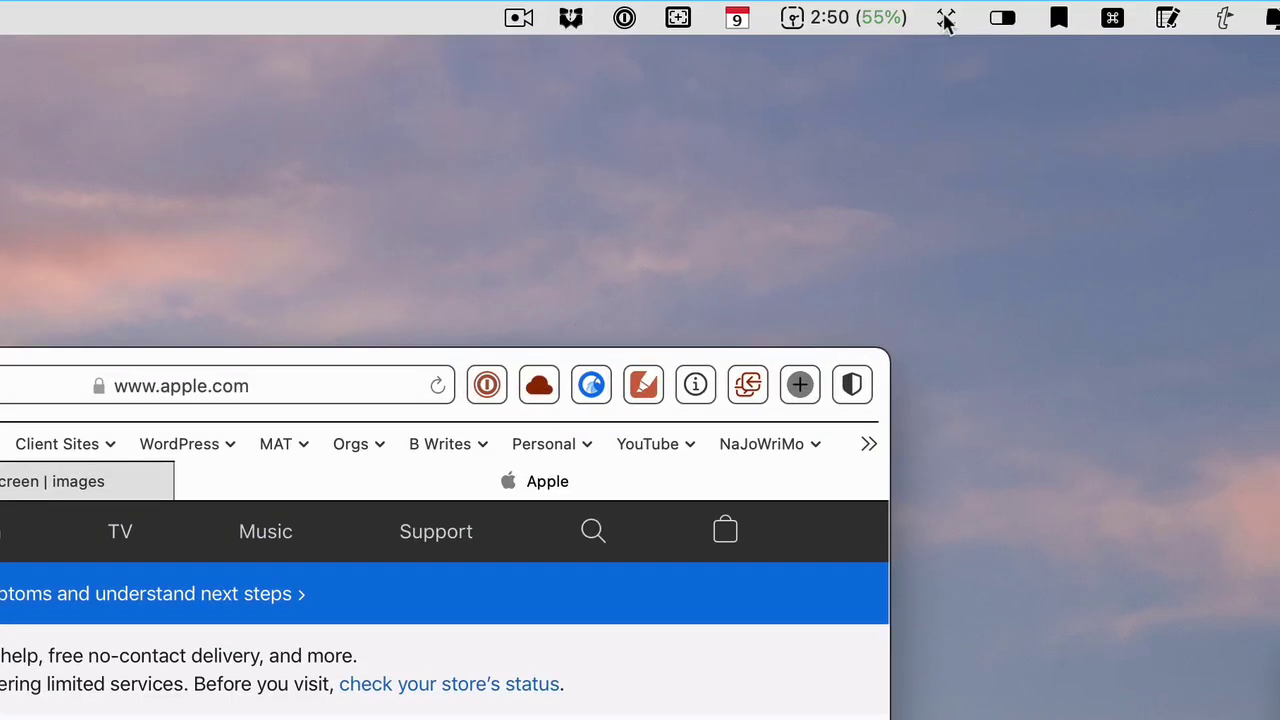
# Clear TextSniper's clipboard history and turn off Additive Clipboard
pyautogui.click(946, 18)
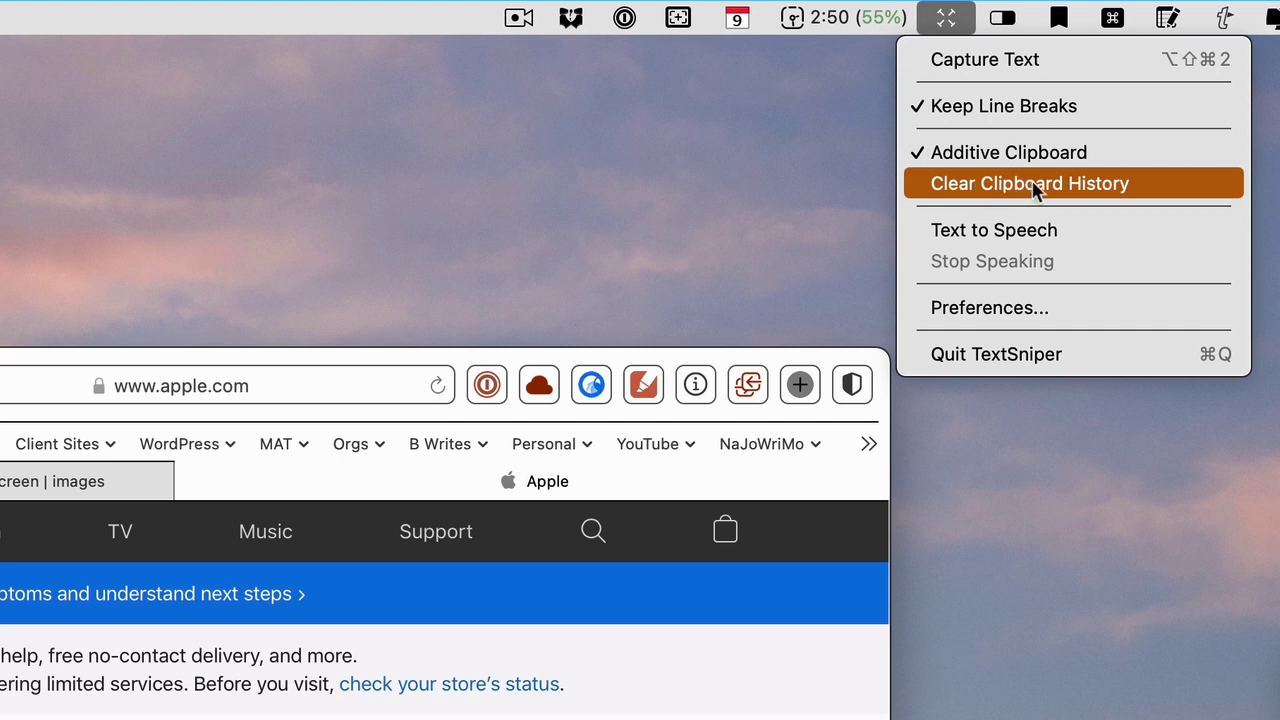
pyautogui.click(960, 18)
pyautogui.click(960, 18)
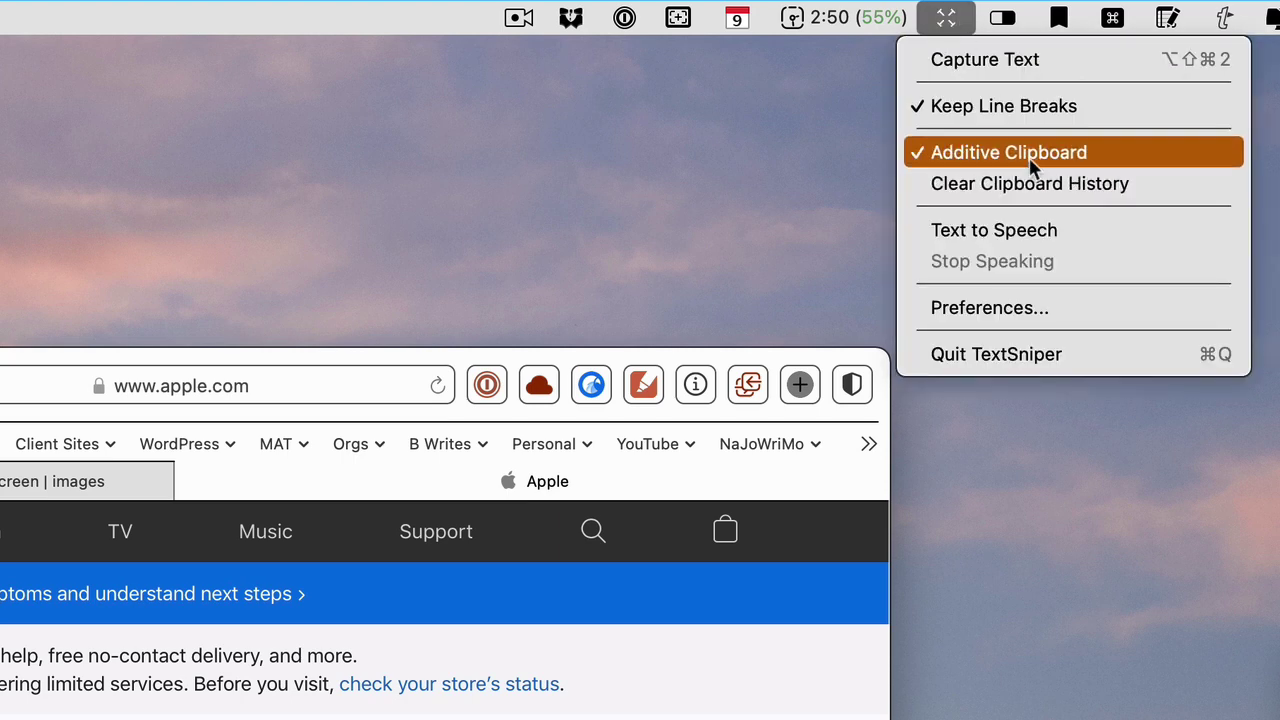
pyautogui.click(1030, 184)
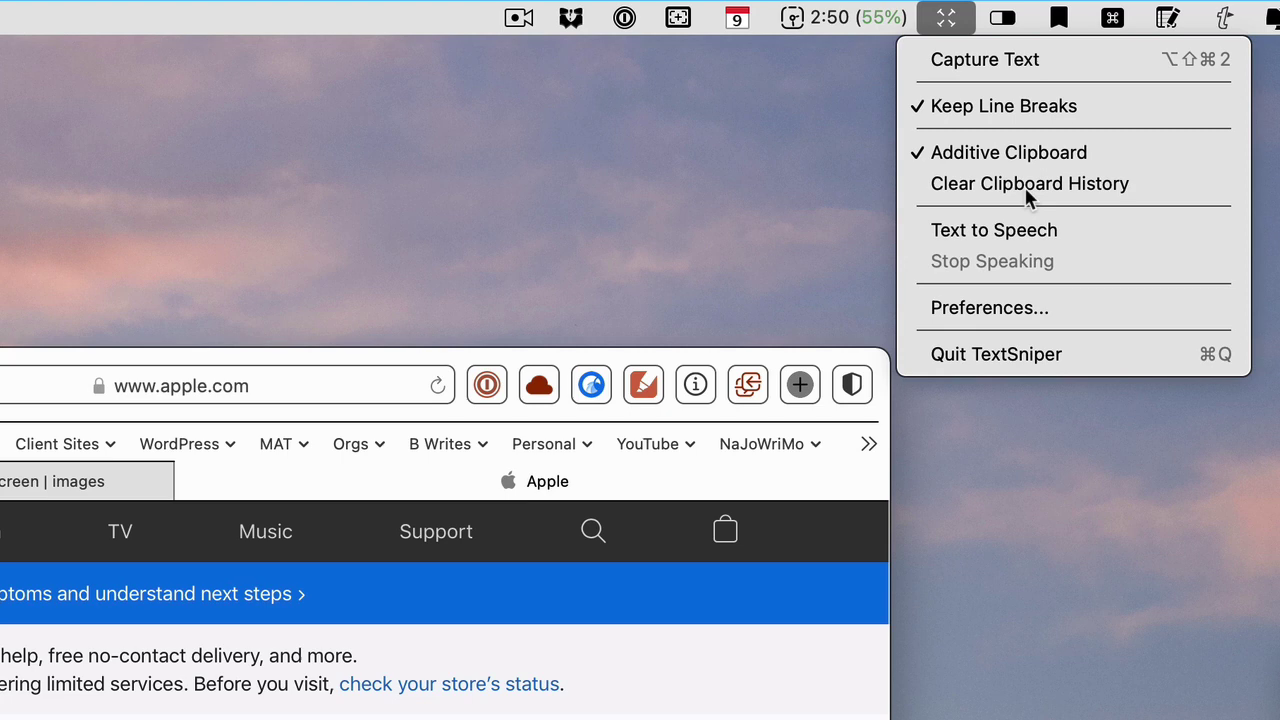
pyautogui.click(950, 19)
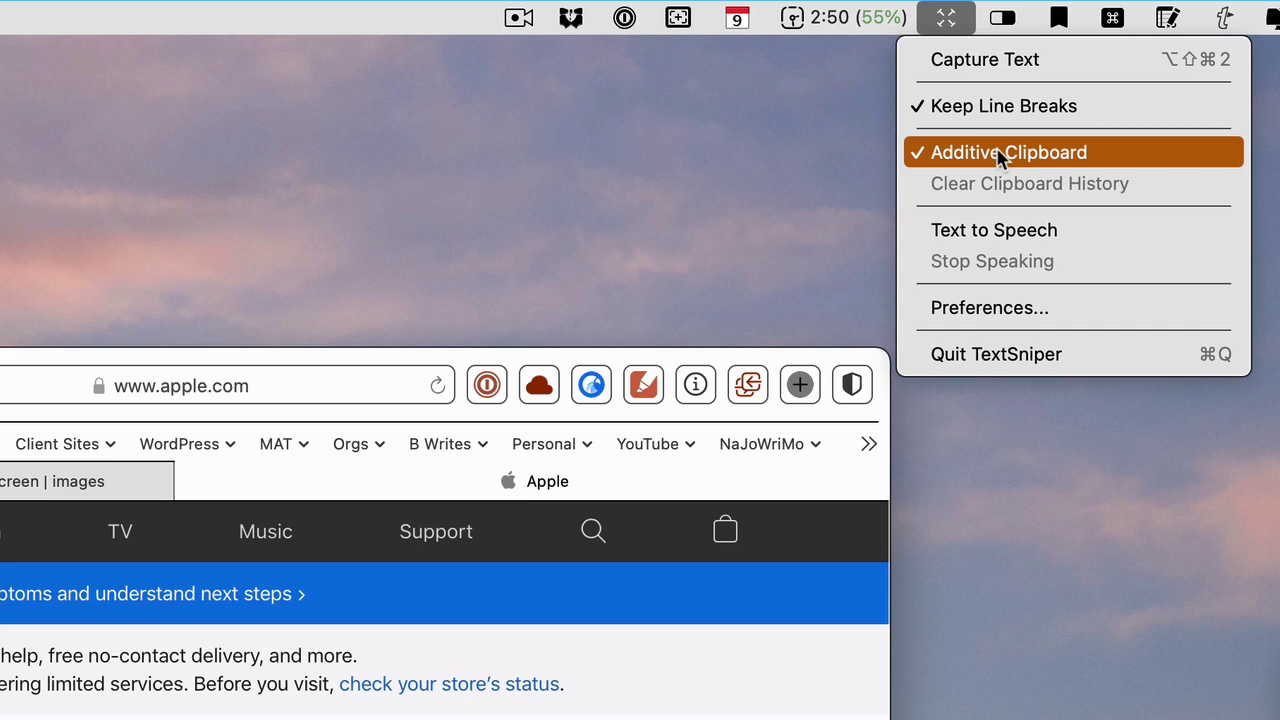
pyautogui.click(1000, 155)
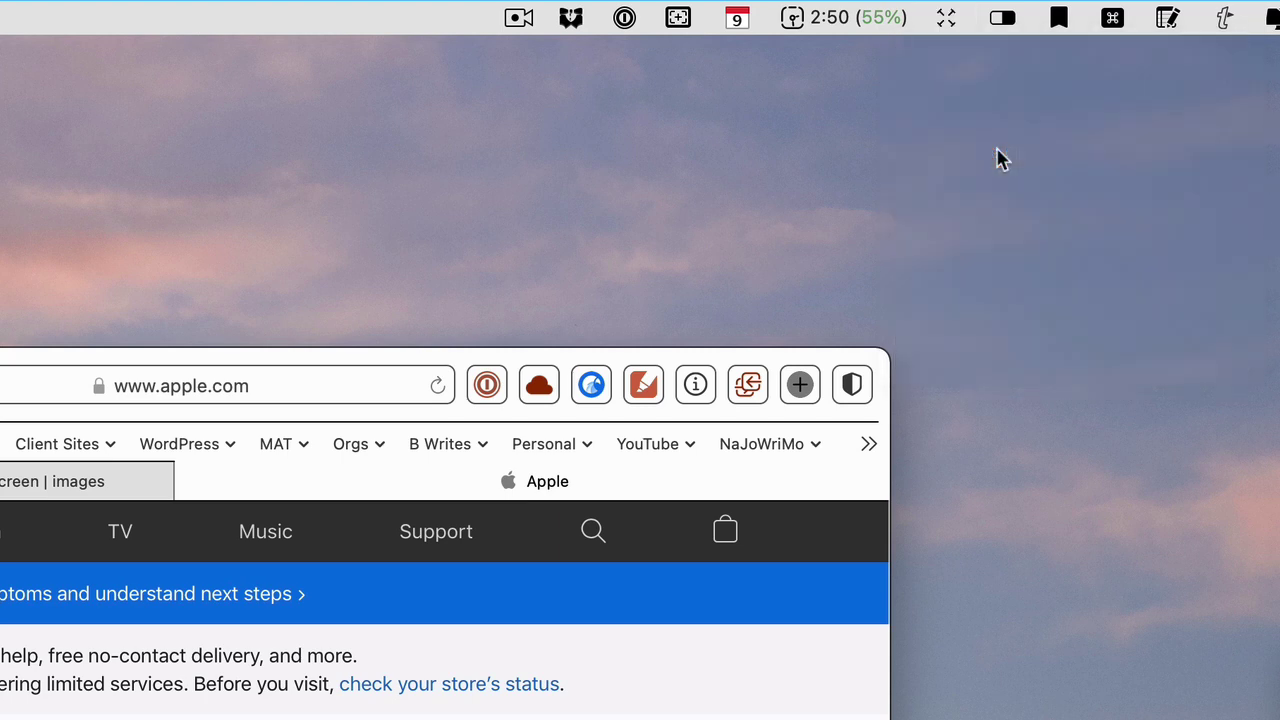
# Open TextSniper's preferences and view the Shortcuts settings
pyautogui.click(947, 17)
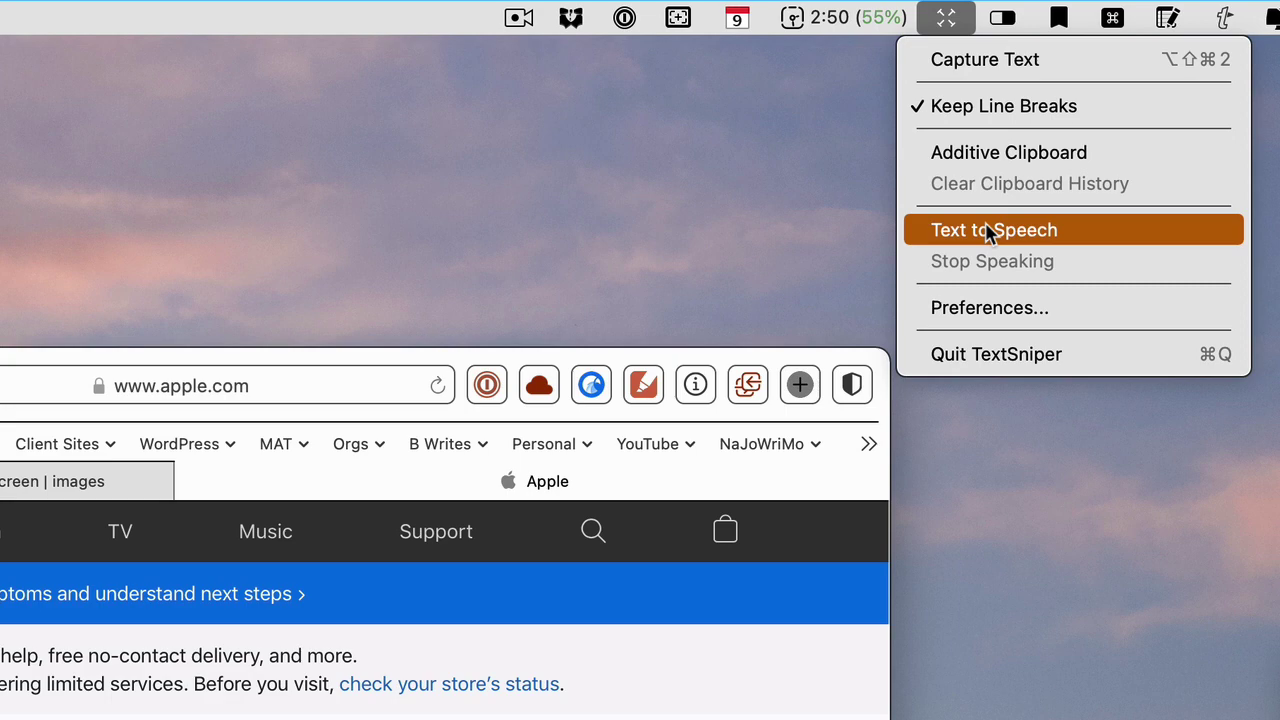
pyautogui.click(995, 309)
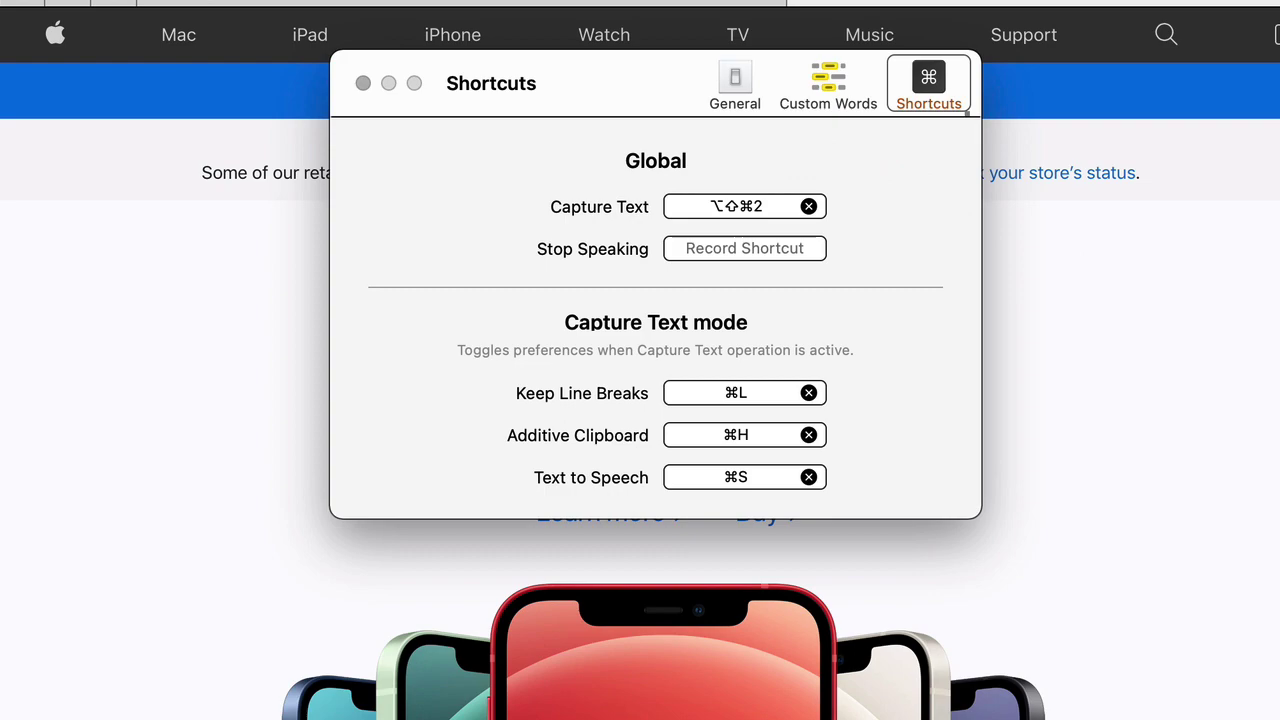
# Switch to BetterTouchTool, move its window higher on the screen and show the trackpad triggers for All Apps
pyautogui.press('super+Tab')
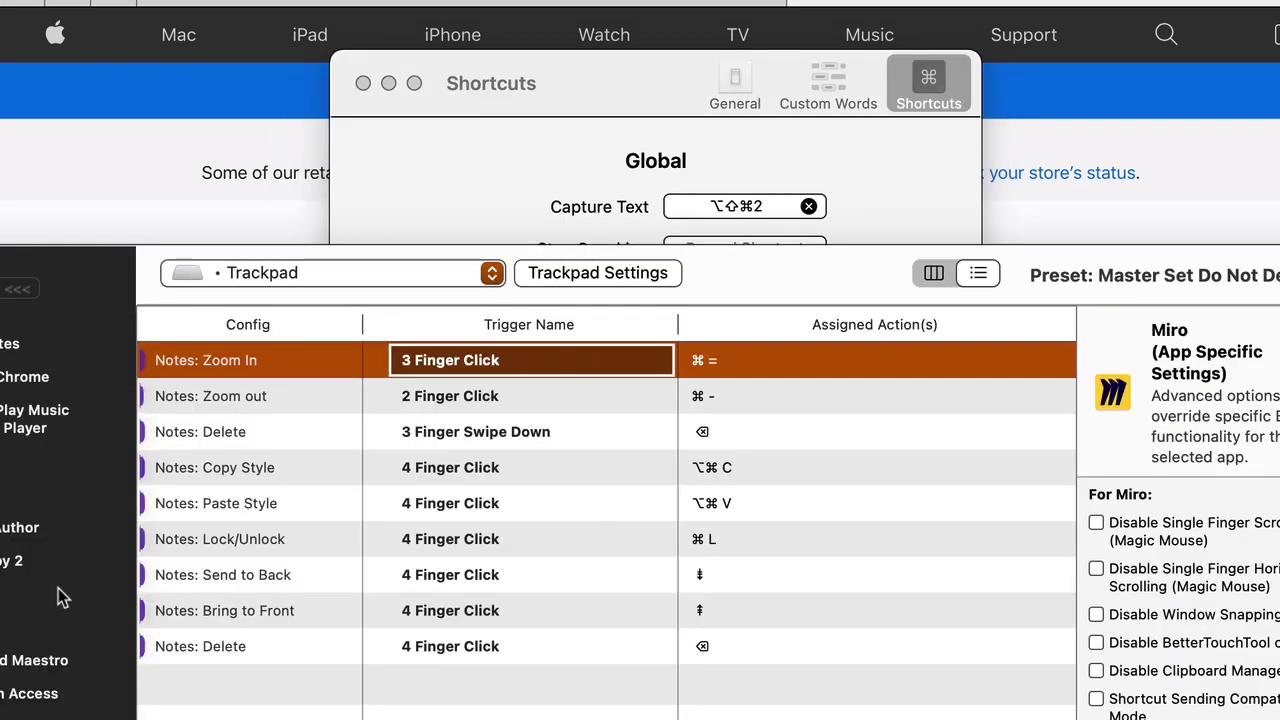
pyautogui.scroll(-15, 58, 588)
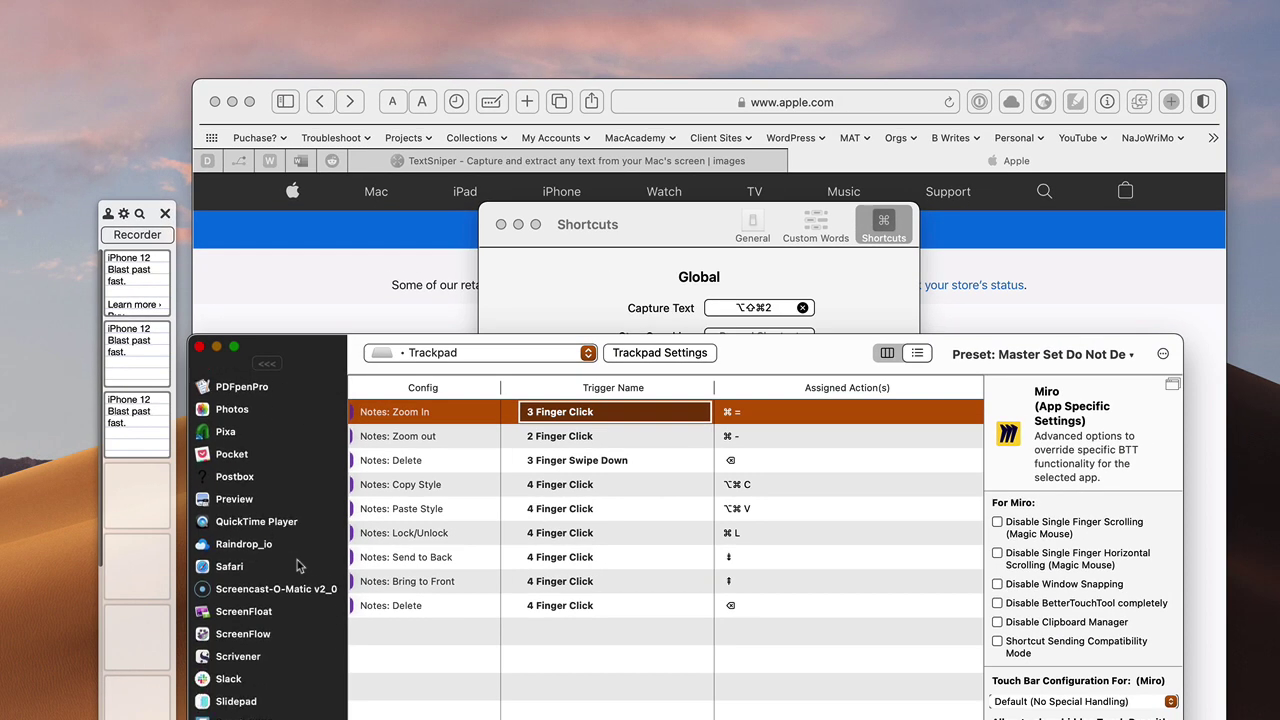
pyautogui.scroll(10, 297, 560)
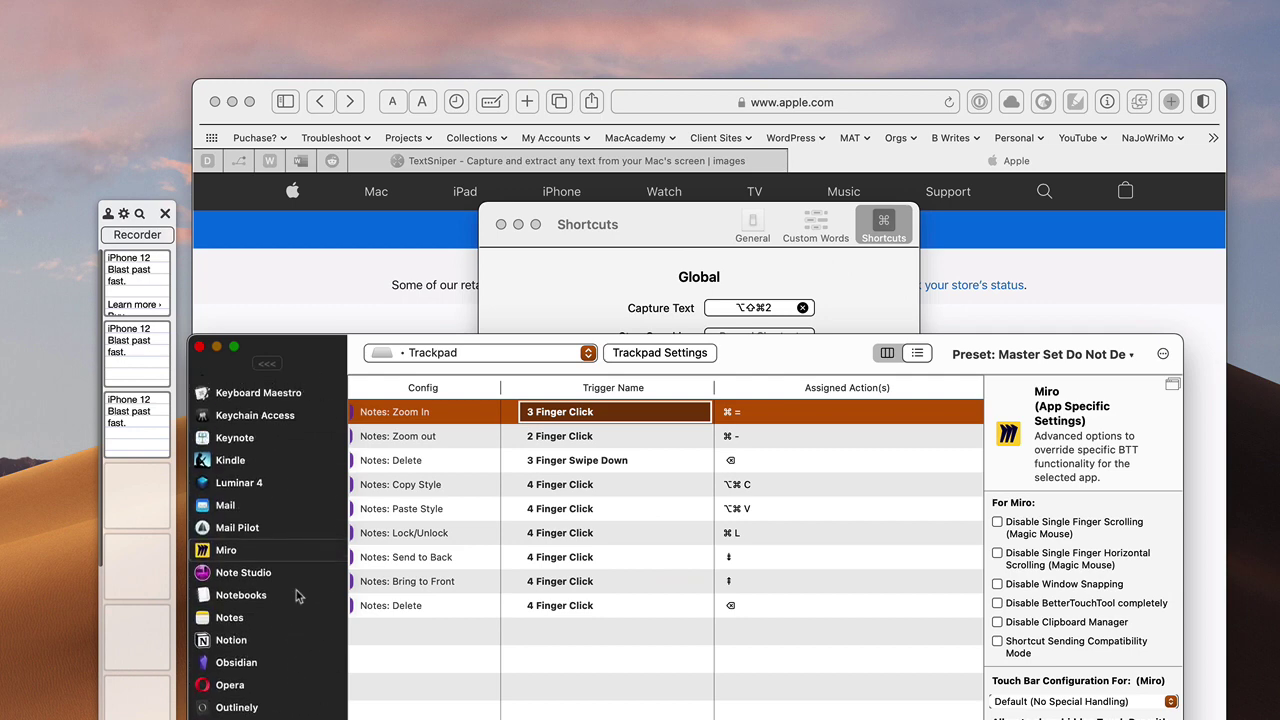
pyautogui.moveTo(828, 358); pyautogui.dragTo(871, 174)
pyautogui.scroll(6, 300, 465)
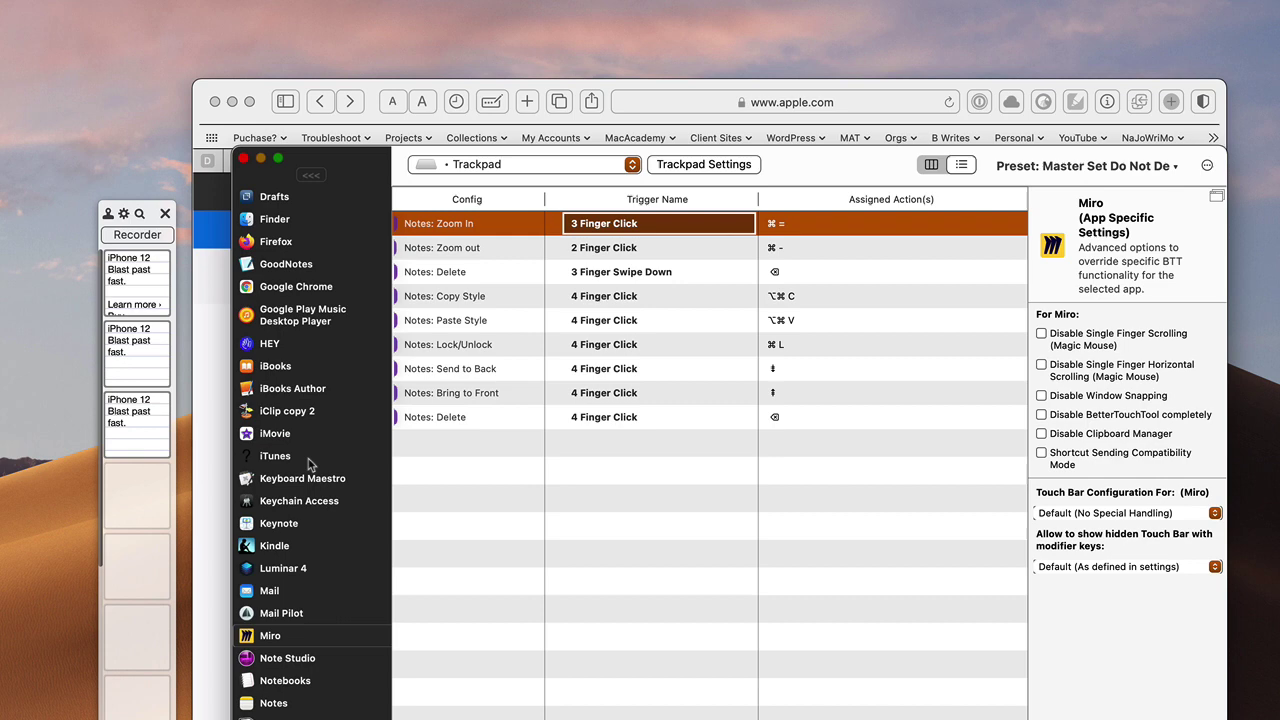
pyautogui.scroll(-10, 310, 465)
pyautogui.scroll(15, 338, 262)
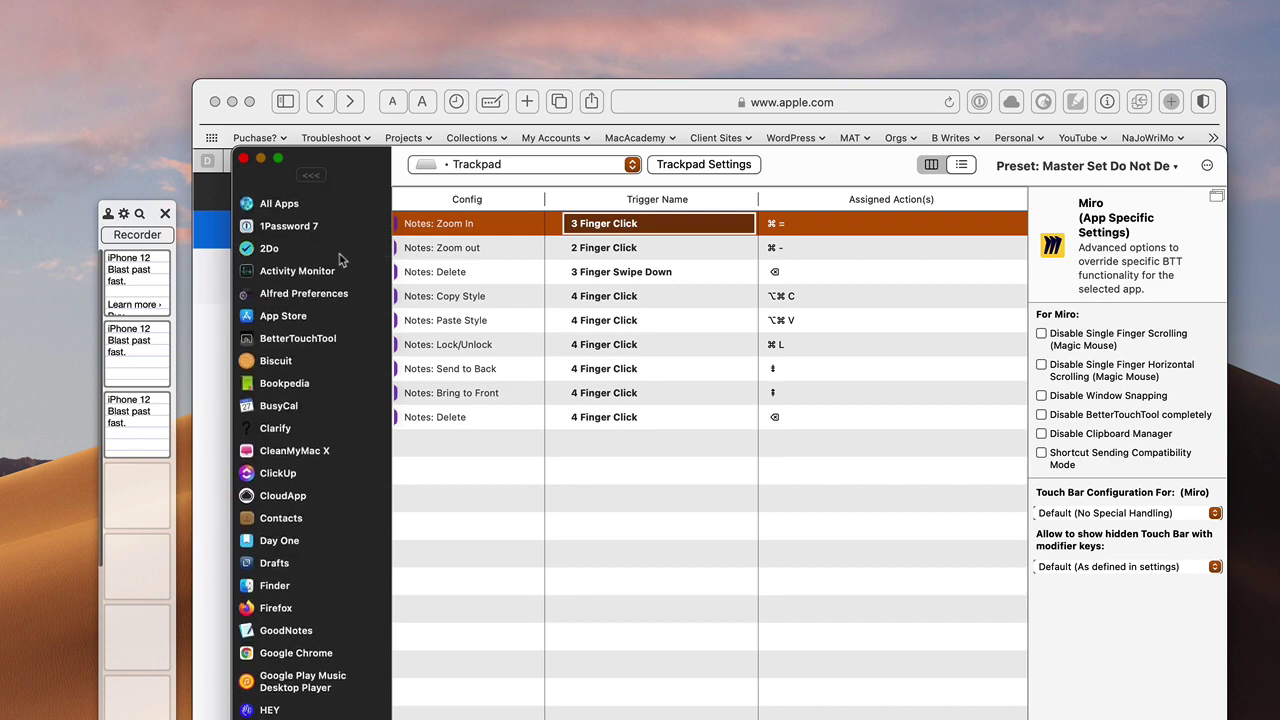
pyautogui.click(308, 204)
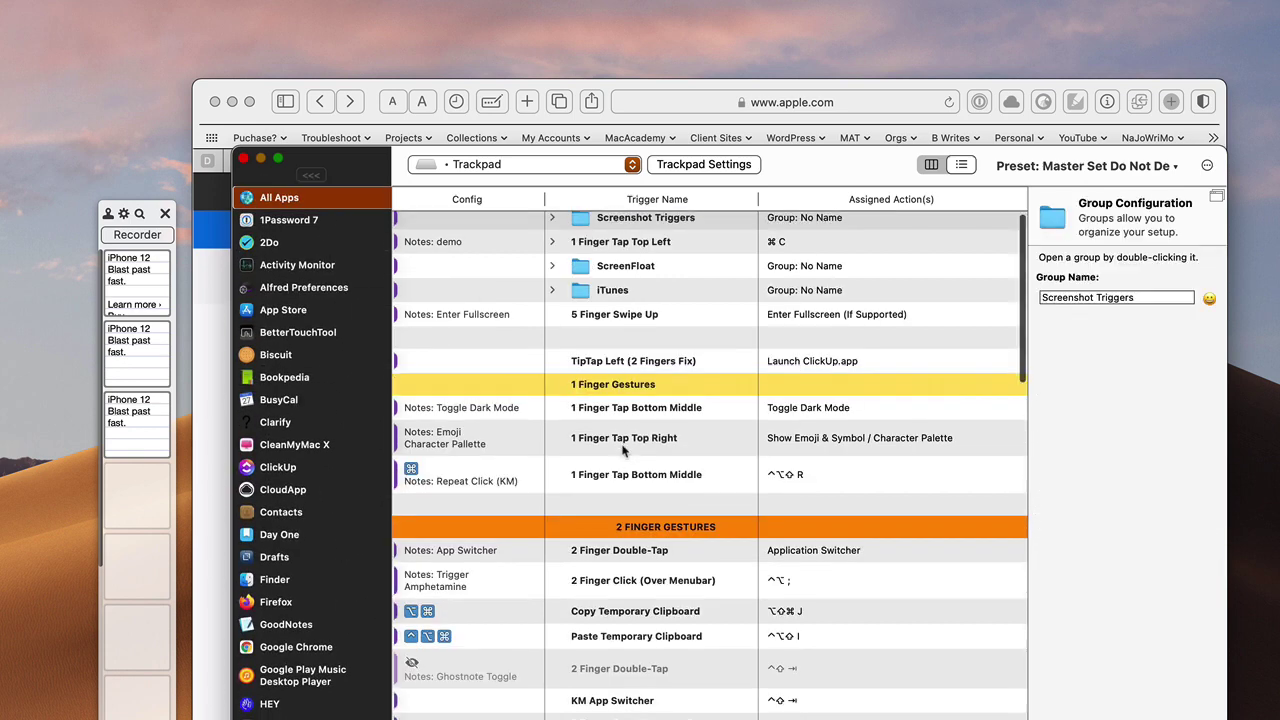
# Find the TextSniper trigger among the 4 Finger Gestures and open its configuration
pyautogui.scroll(-3, 622, 451)
pyautogui.scroll(4, 634, 520)
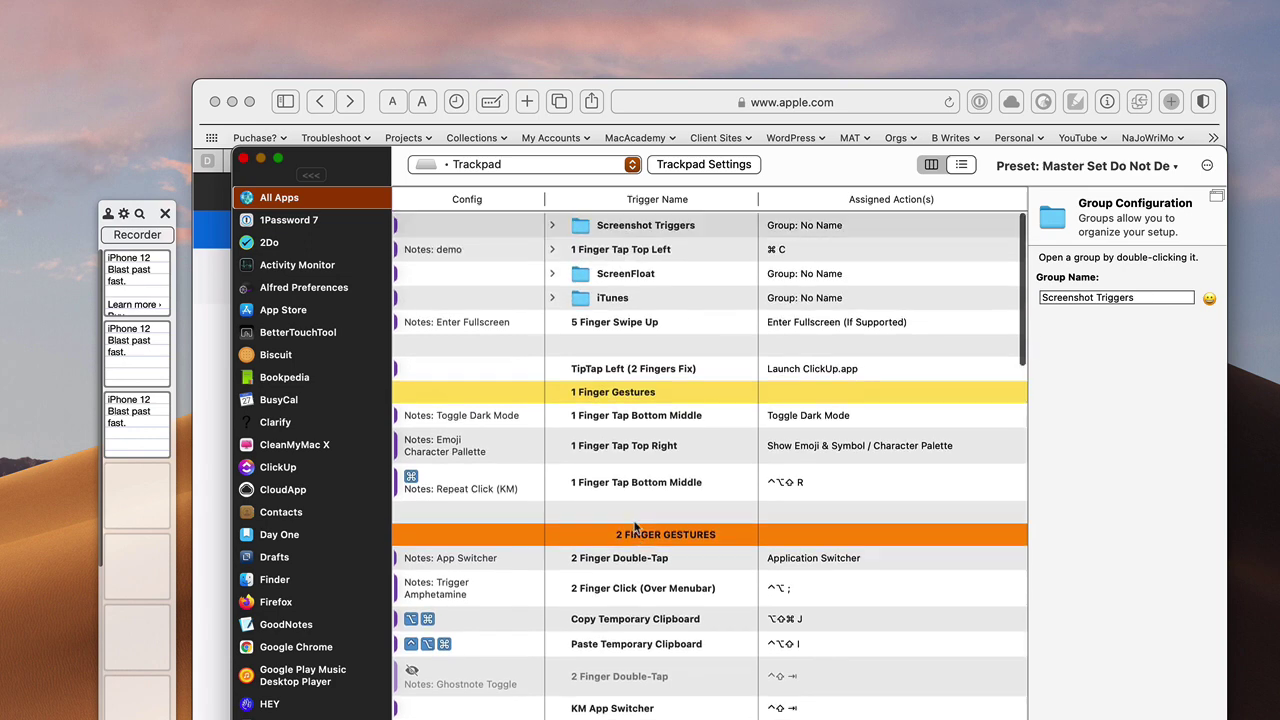
pyautogui.scroll(-16, 607, 337)
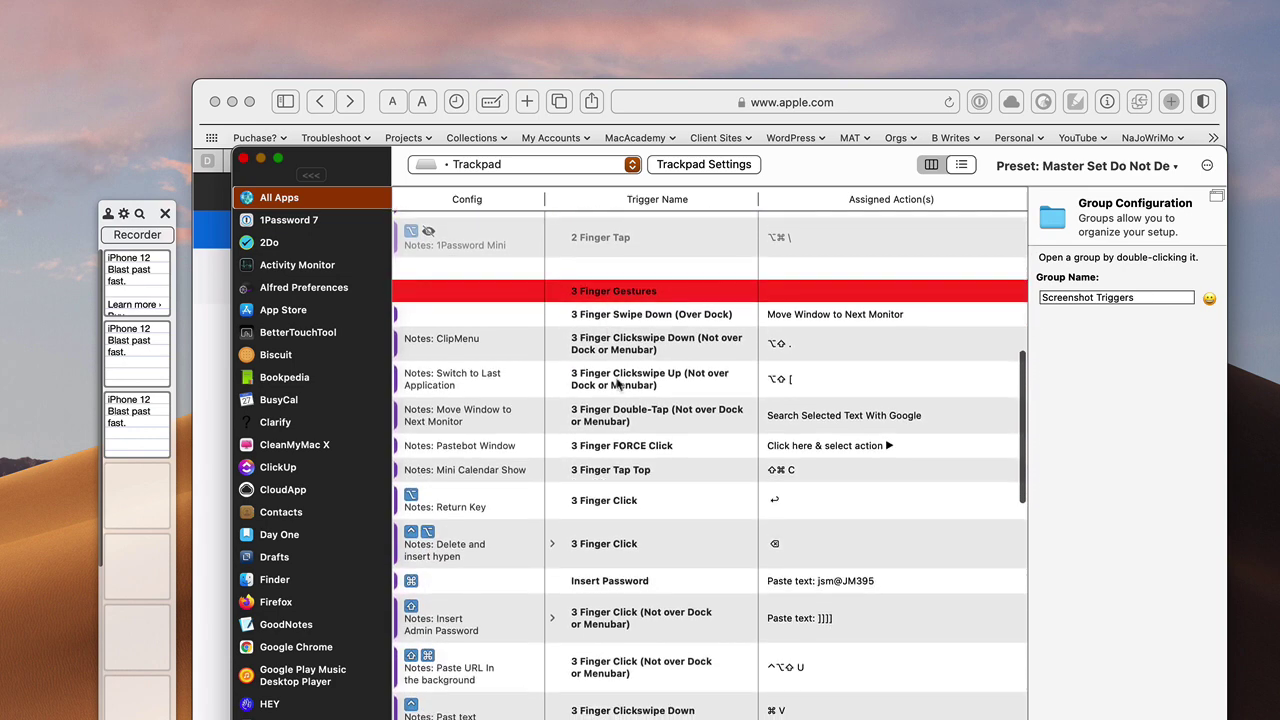
pyautogui.scroll(-10, 638, 521)
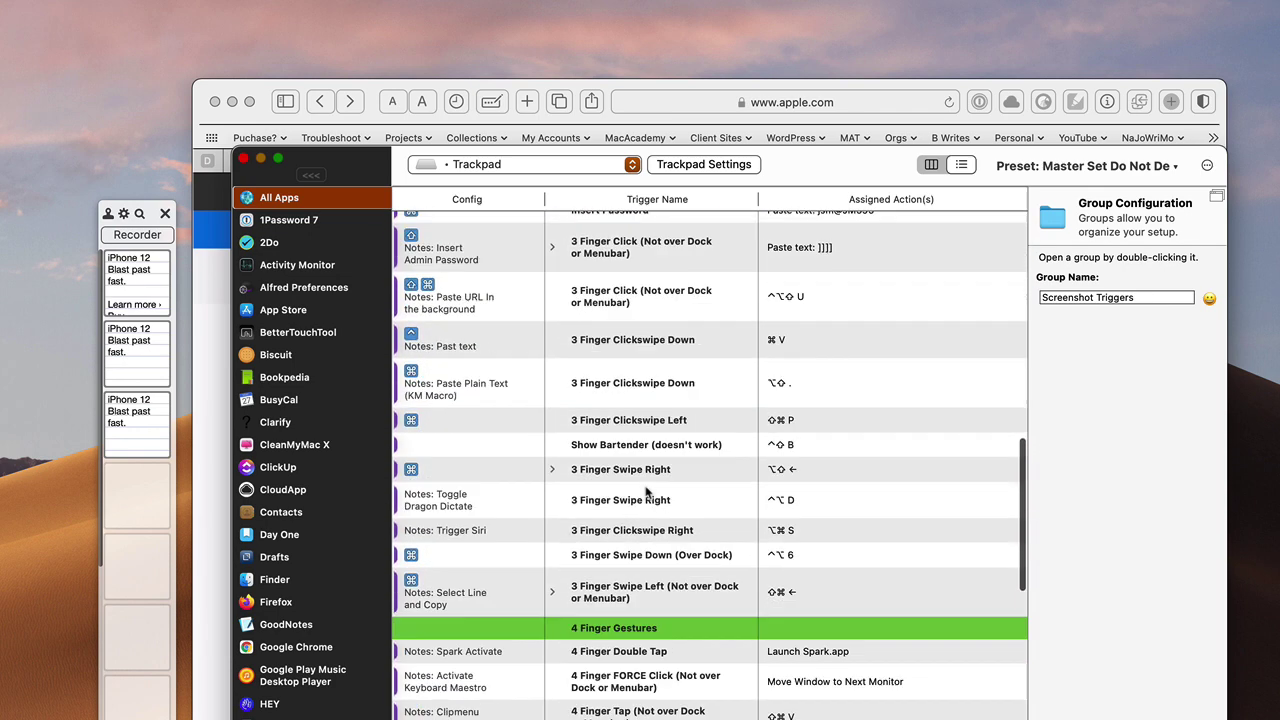
pyautogui.scroll(-5, 645, 492)
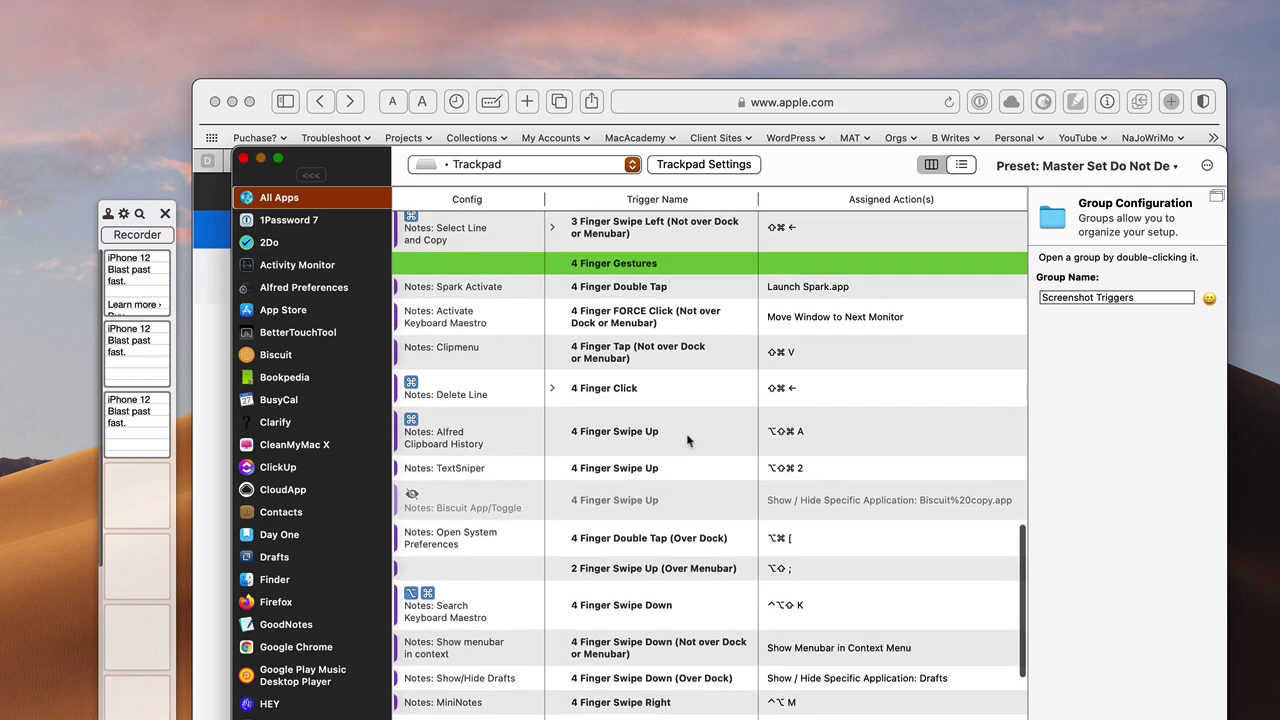
pyautogui.click(698, 466)
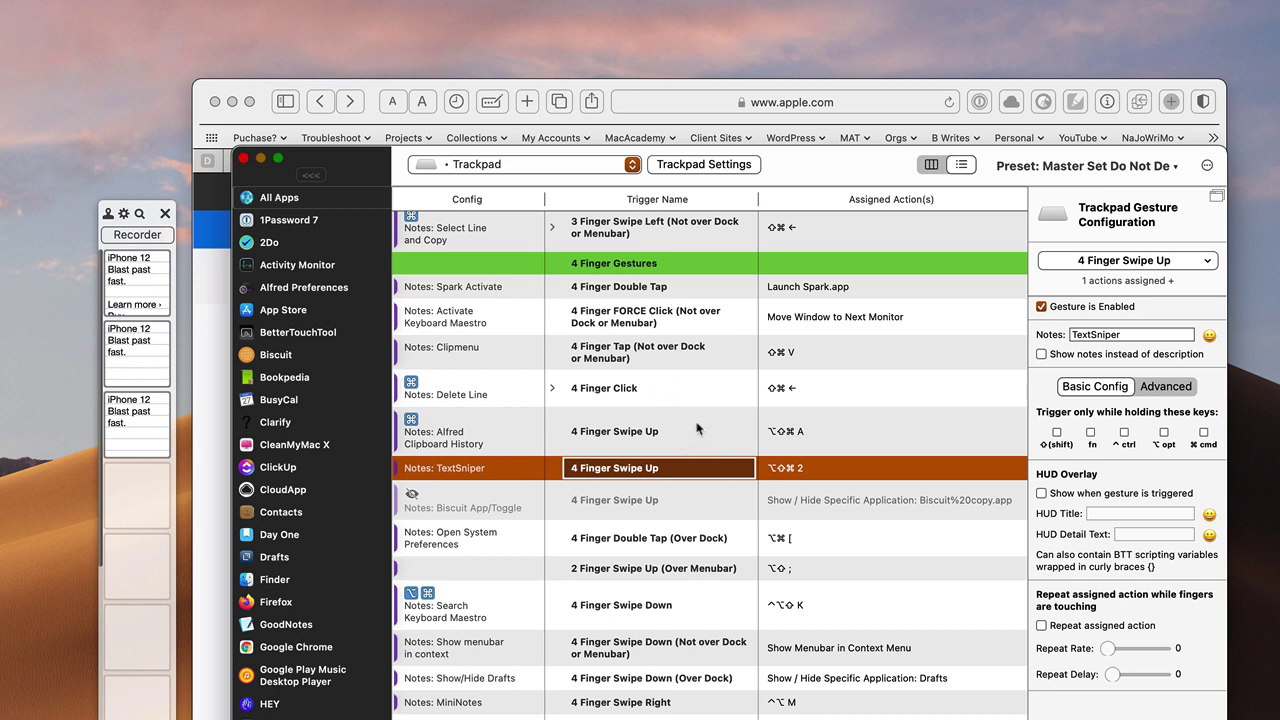
# Capture the "4 Finger Click" trigger name as text with TextSniper and check the new clipping in the recorder
pyautogui.press('super+shift+4')
pyautogui.moveTo(561, 372); pyautogui.dragTo(668, 404)
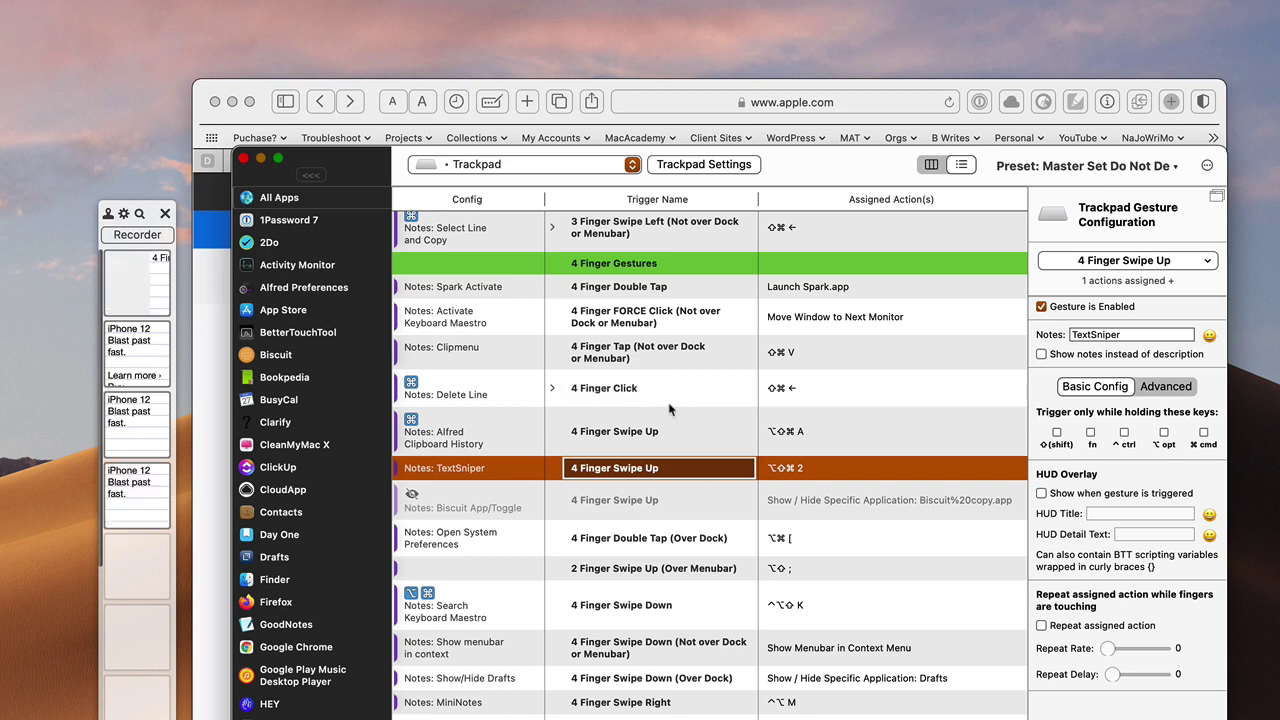
pyautogui.moveTo(123, 276)
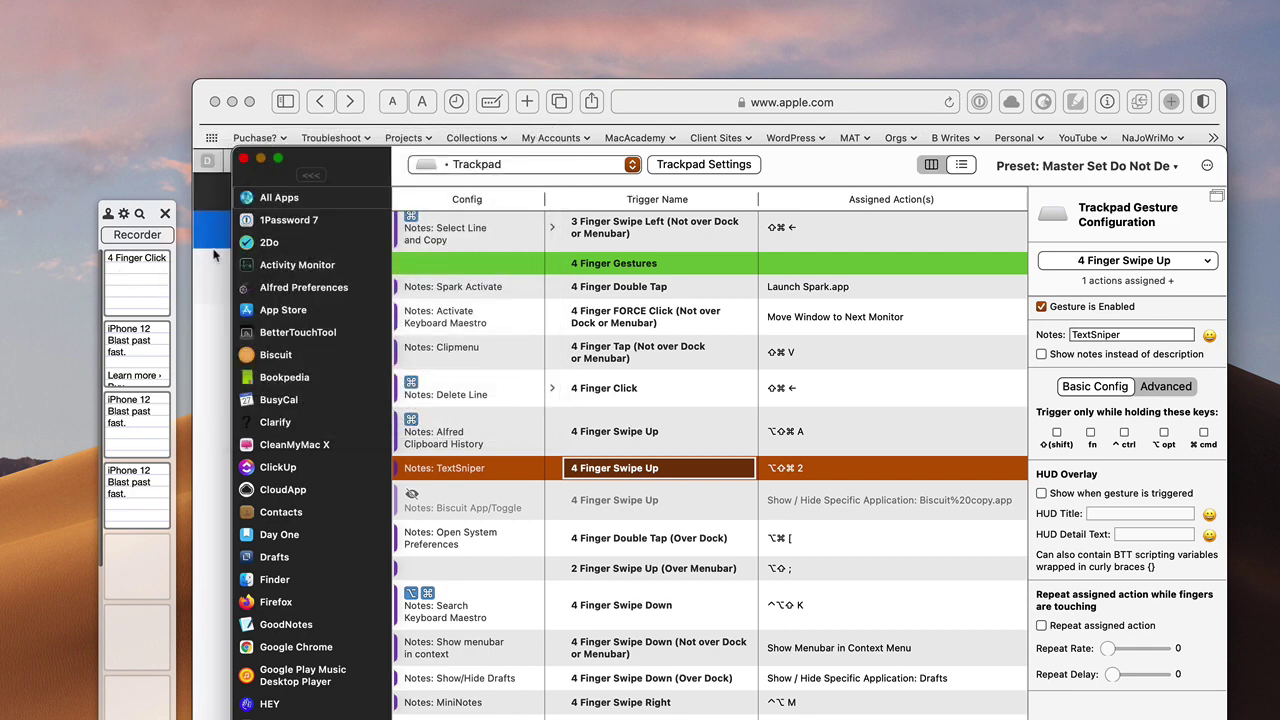
# Switch back to Safari and show the TextSniper home page
pyautogui.click(215, 256)
pyautogui.click(470, 165)
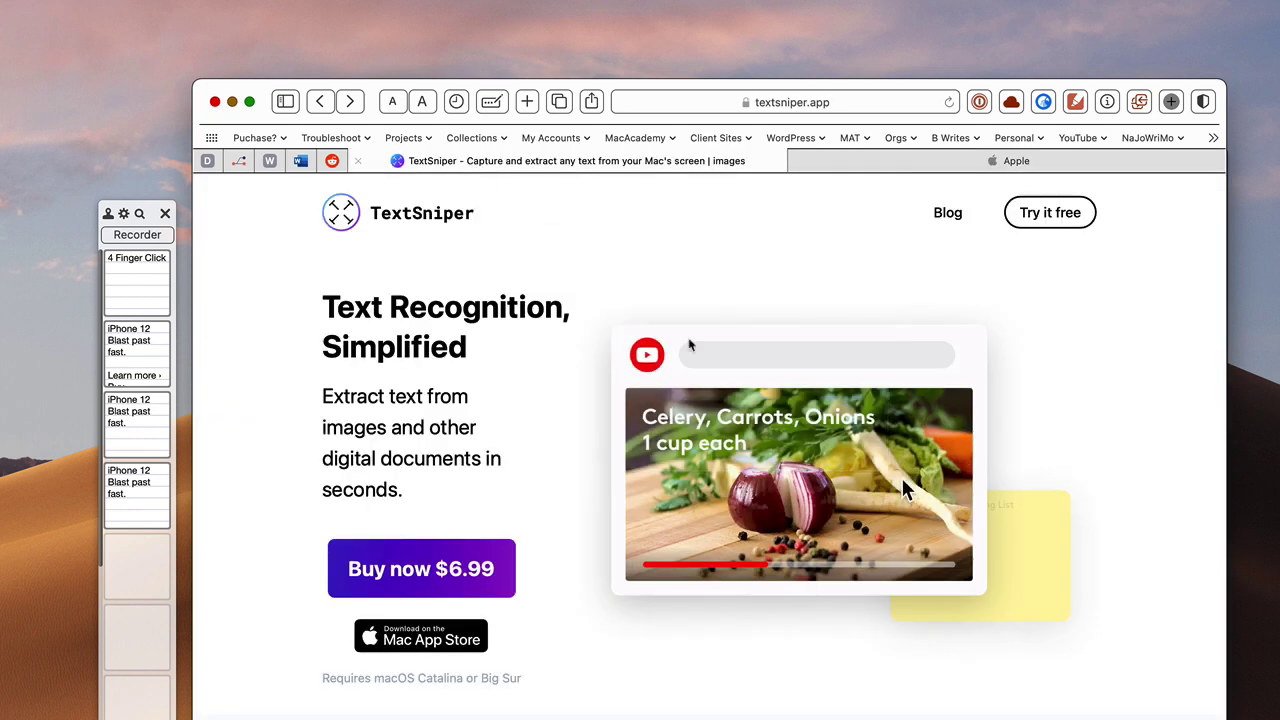